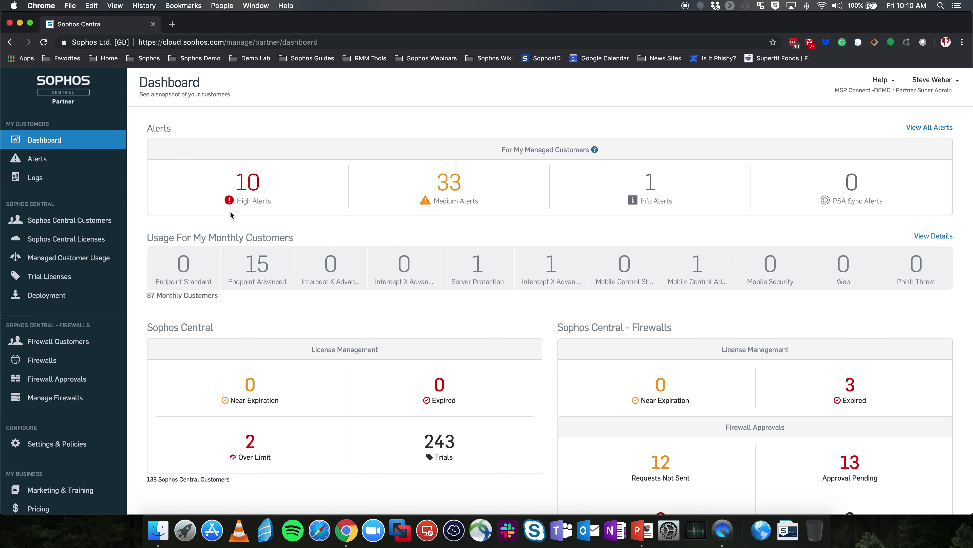
Filter the Sophos Central customers by the lab owner's first name and launch Sophos Central Admin for the first matching lab customer
click(89, 221)
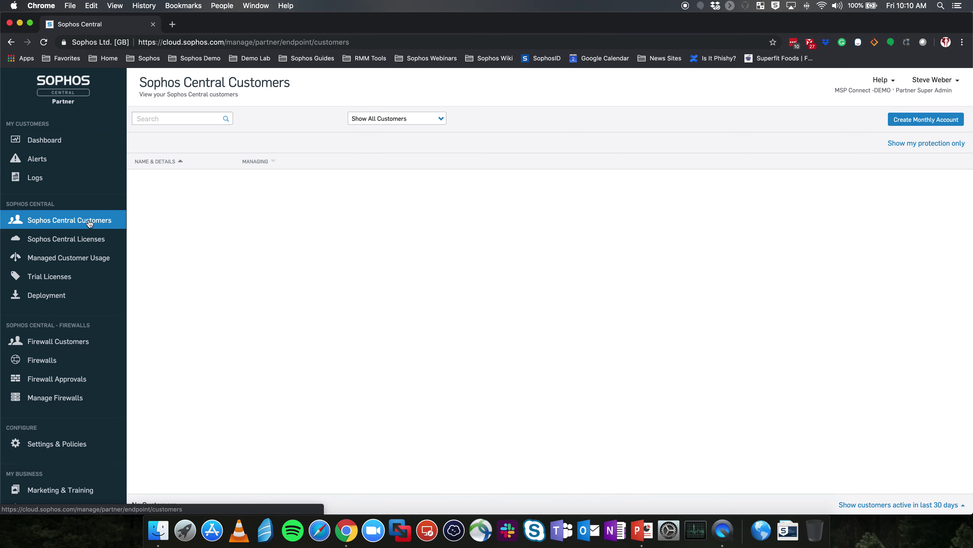
click(187, 118)
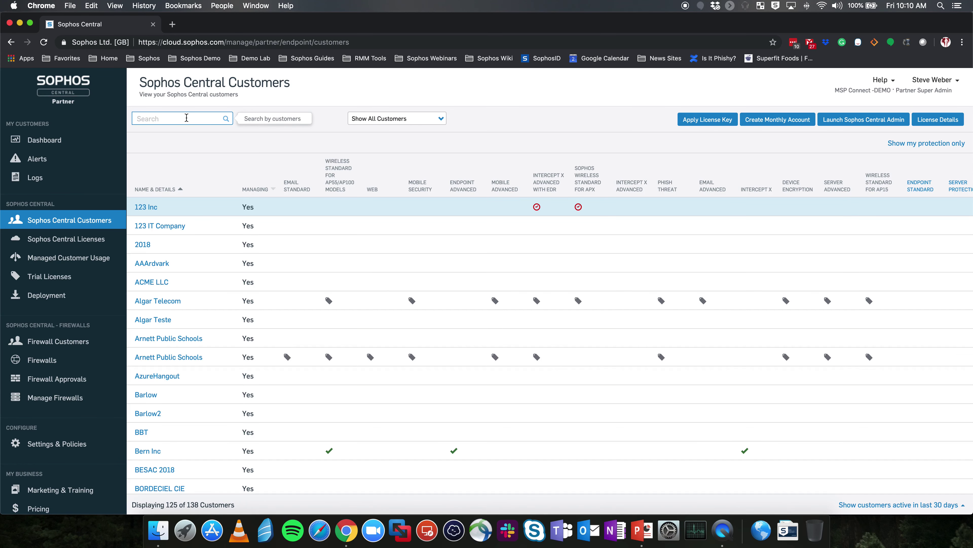
text(steve)
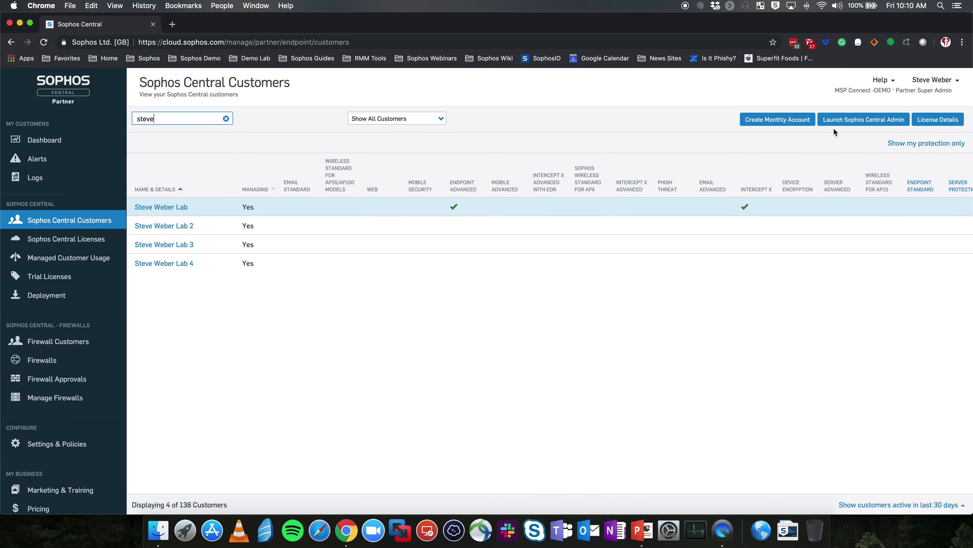
click(857, 120)
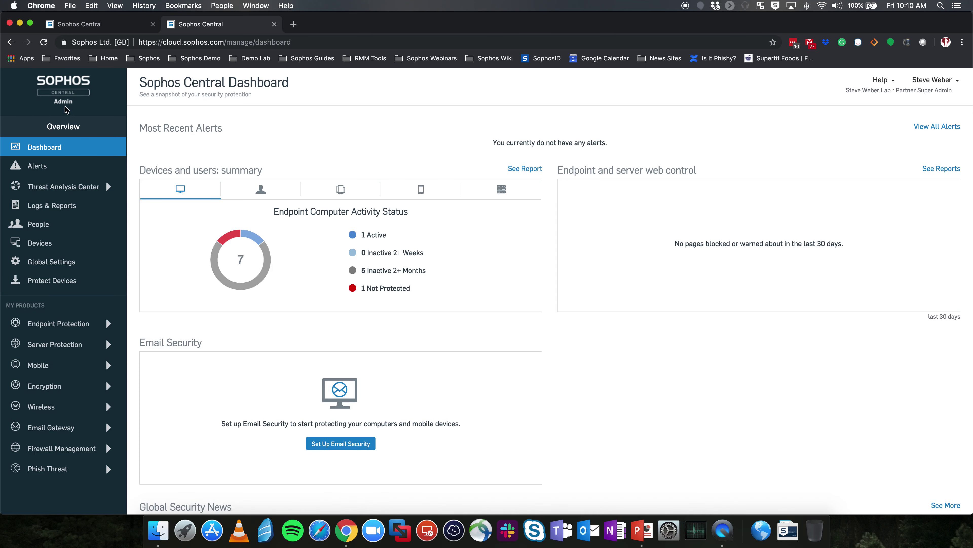
Assign the logins Win10-Lab\win10automate and WIN10AUTOMATE\win10automate to the user WIN10KASEYA\win10automate and save
click(43, 229)
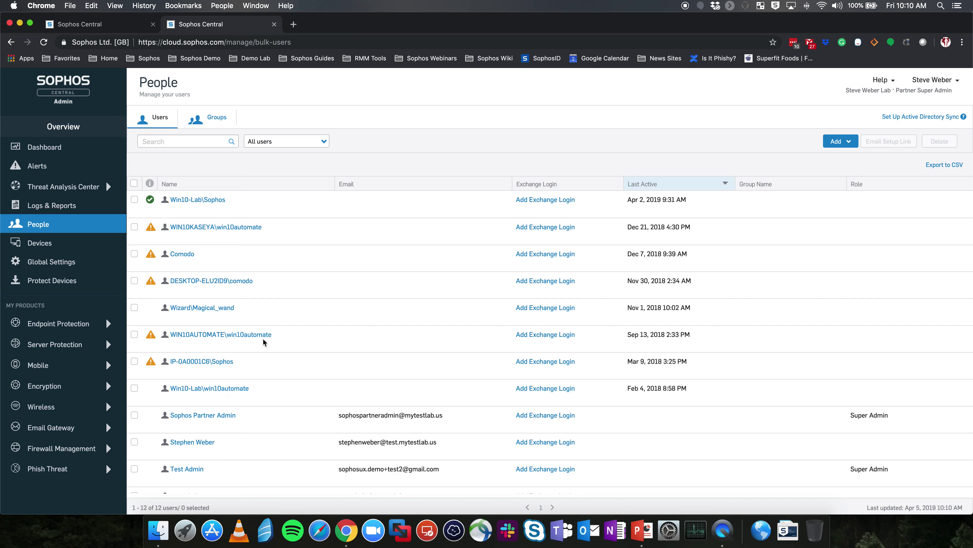
click(227, 229)
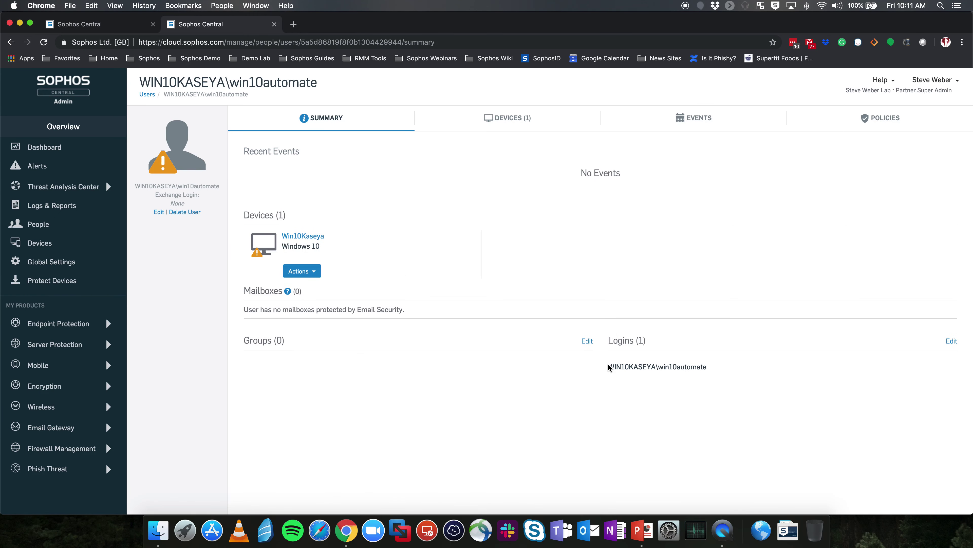
drag(608, 368, 707, 374)
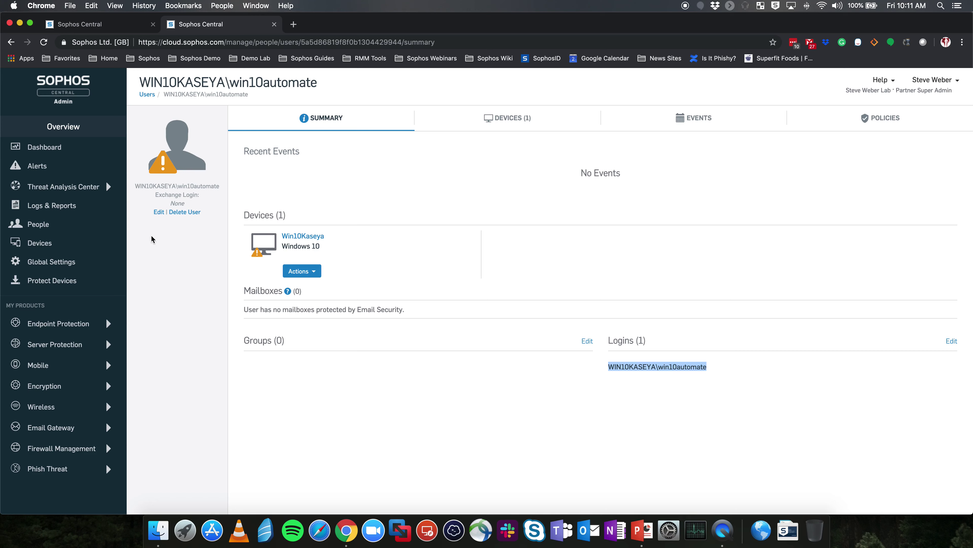
click(618, 343)
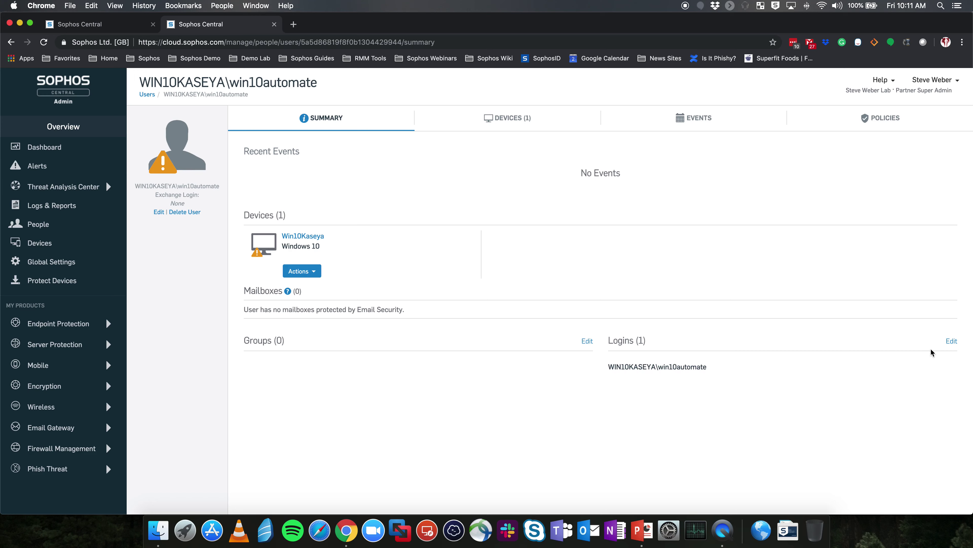
click(951, 341)
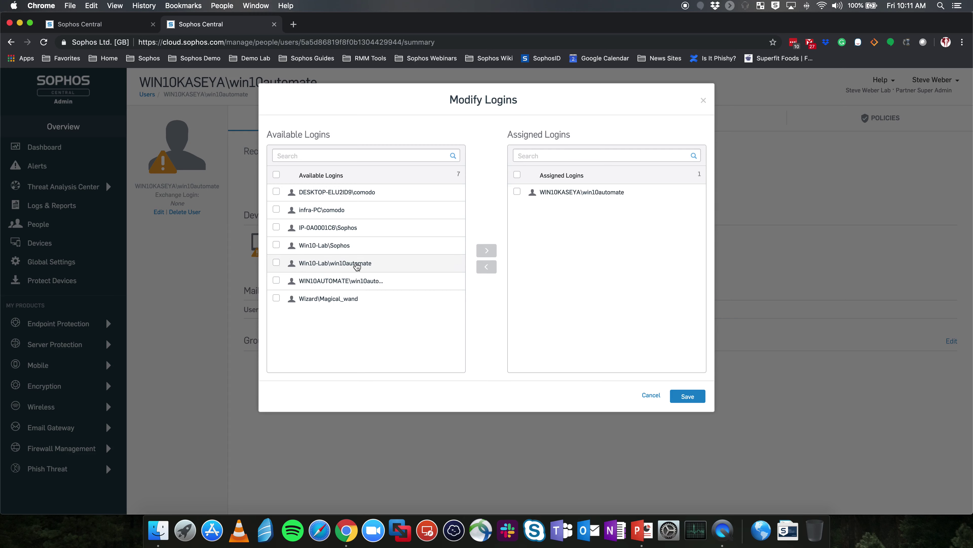
click(276, 263)
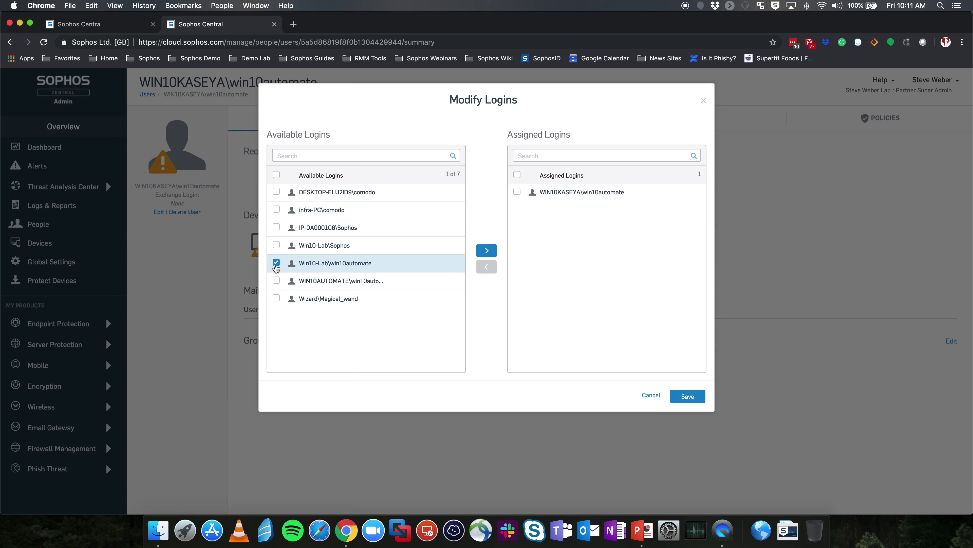
click(276, 280)
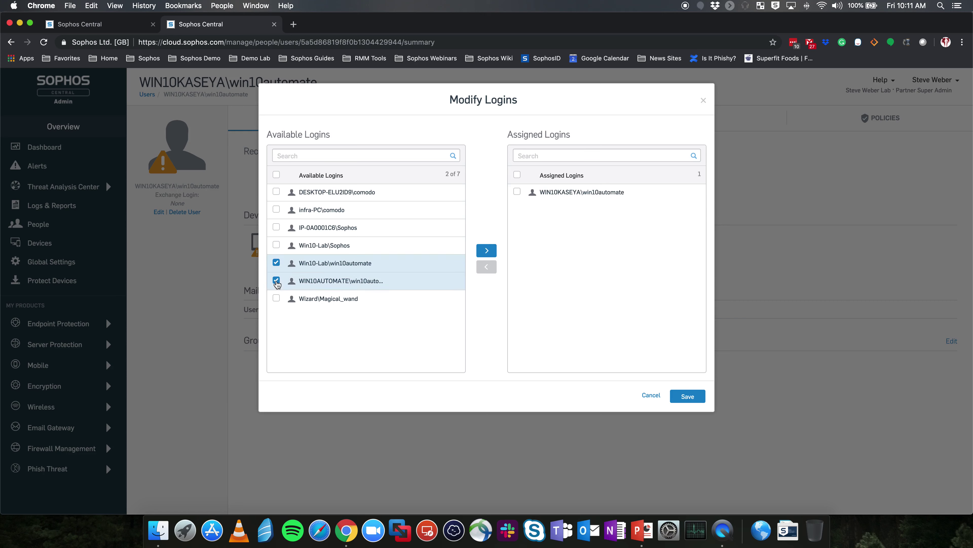
click(486, 251)
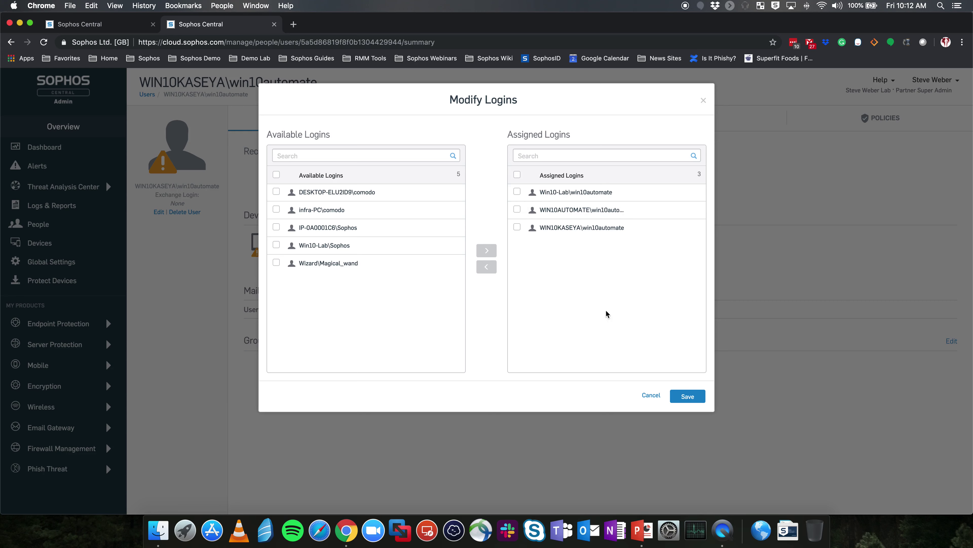
click(695, 401)
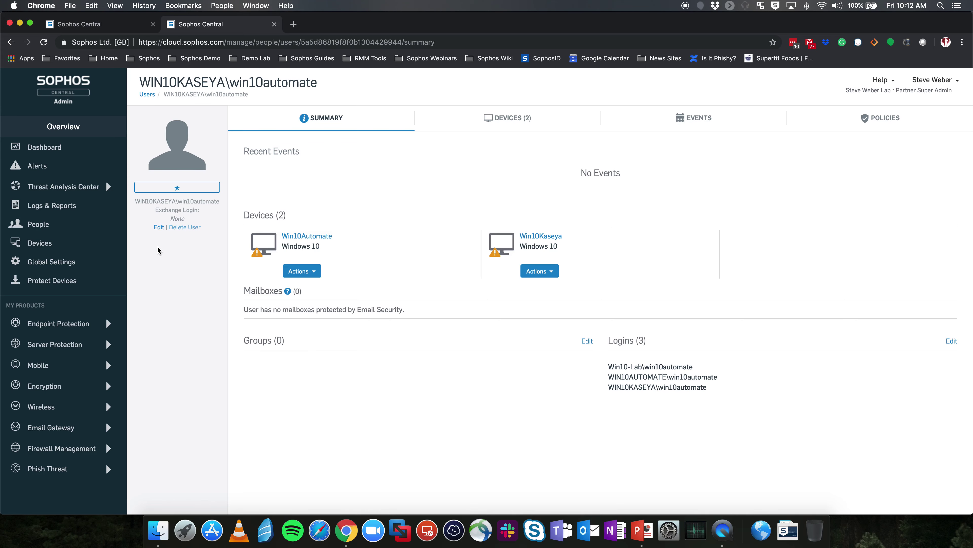
Rename the user WIN10KASEYA\win10automate as Win10automate, keeping the User role and a blank email address, and save
click(159, 227)
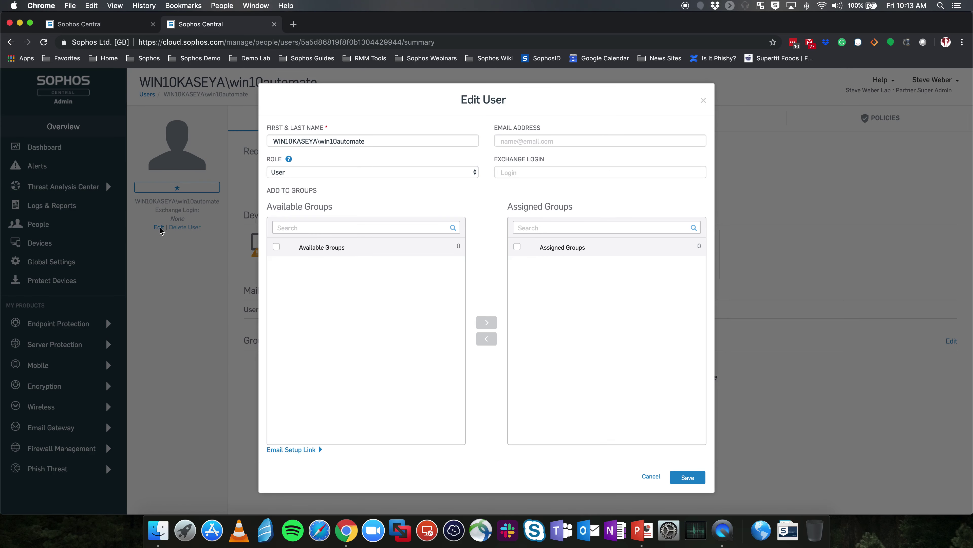
click(382, 142)
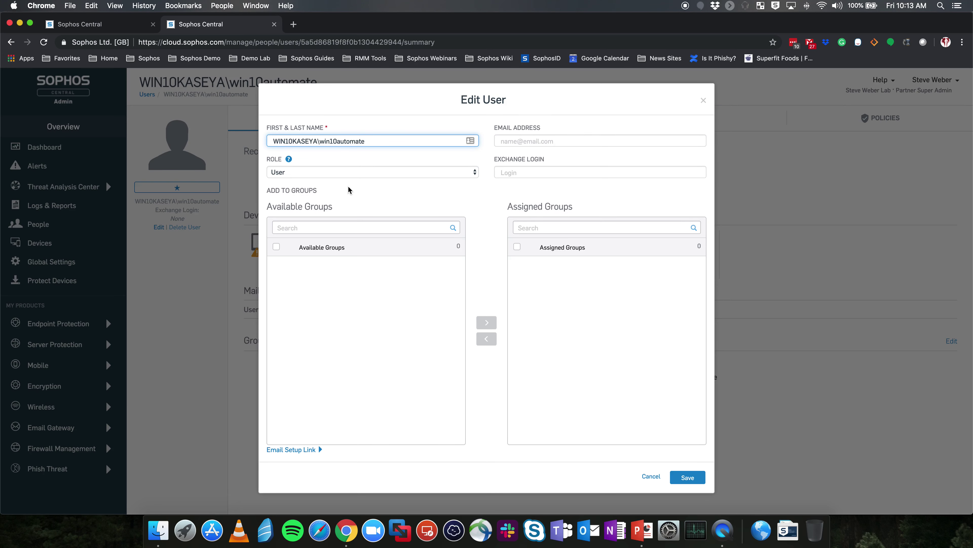
key(BackSpace)
key(BackSpace)
key(BackSpace)
key(BackSpace)
key(BackSpace)
key(BackSpace)
key(BackSpace)
key(BackSpace)
key(BackSpace)
key(BackSpace)
key(BackSpace)
key(BackSpace)
key(BackSpace)
text(W)
click(558, 141)
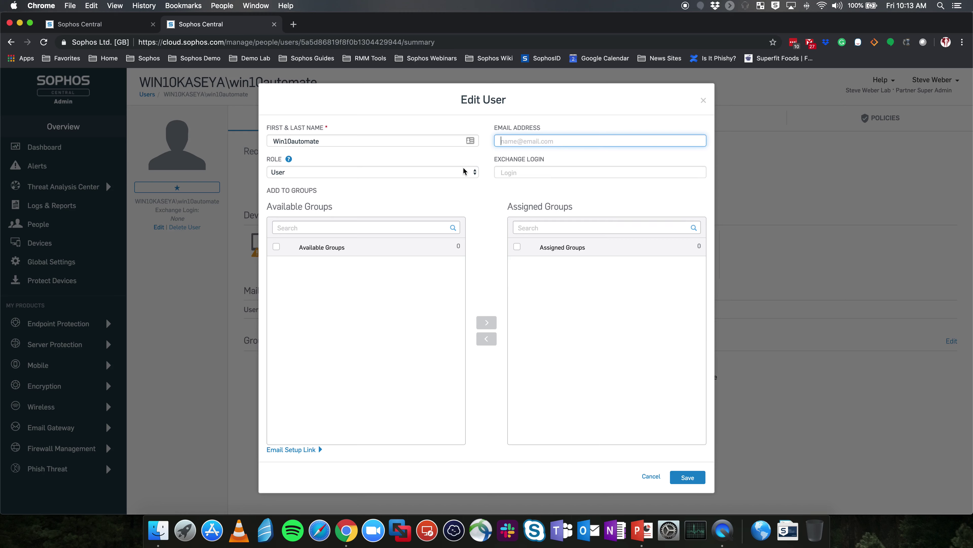
click(457, 174)
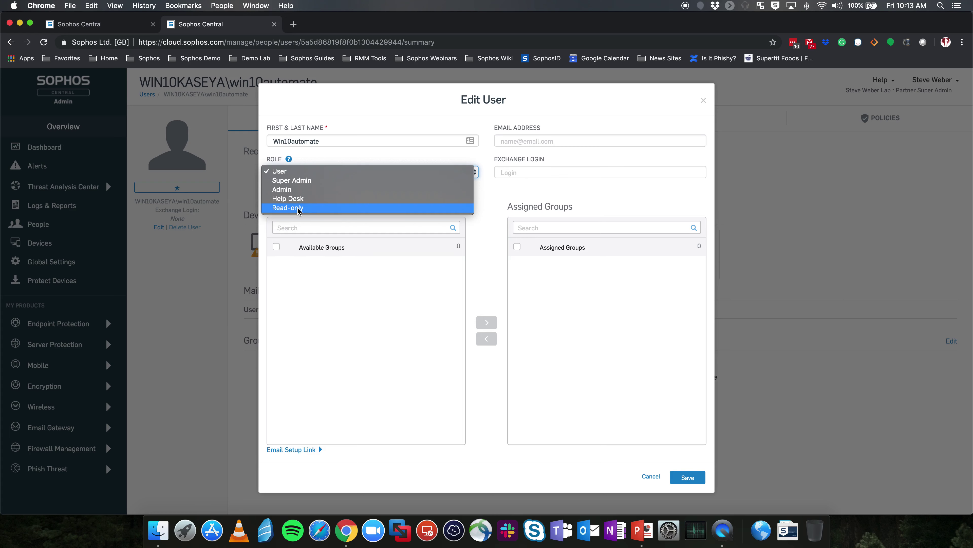
click(518, 195)
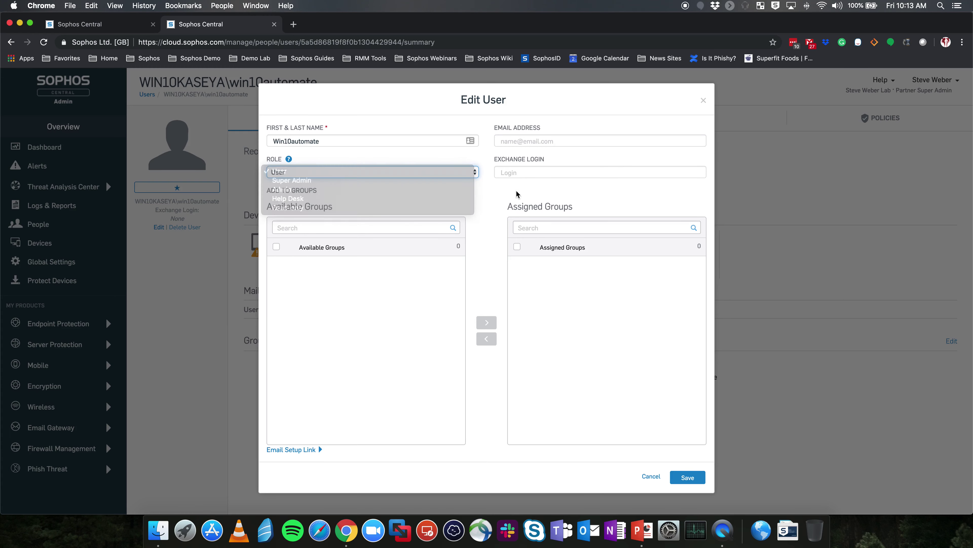
click(687, 479)
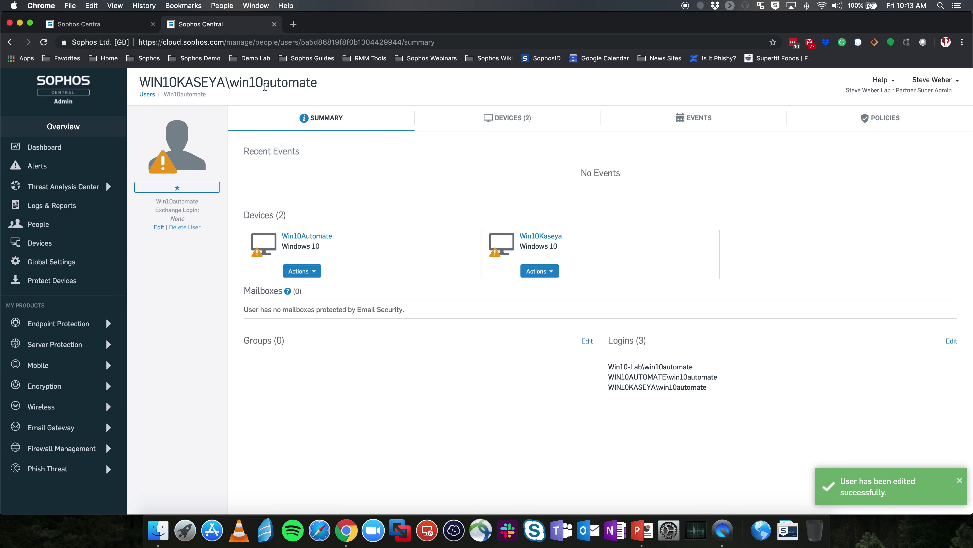
Check the WIN10AUTOMATE\win10automate user's summary for remaining devices and logins, and return to the user list
click(147, 95)
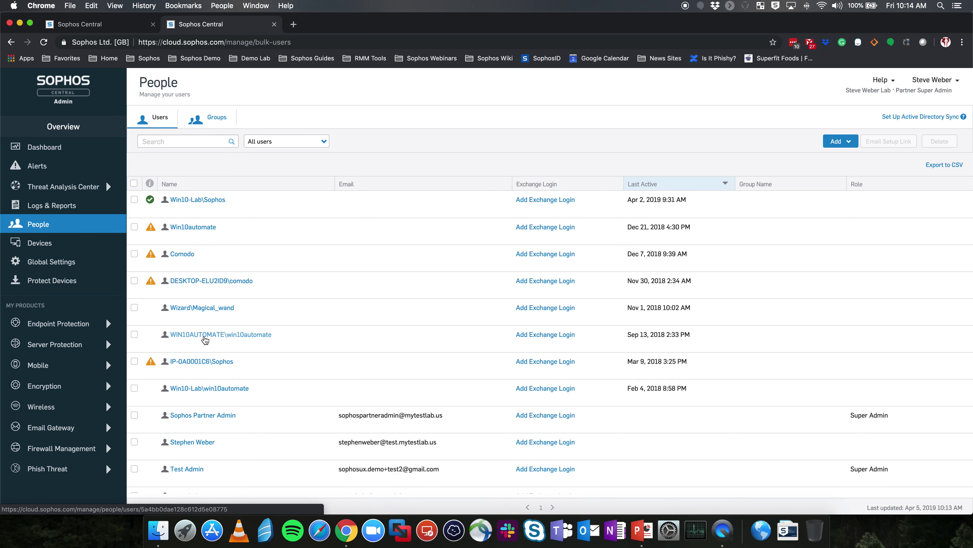
click(225, 338)
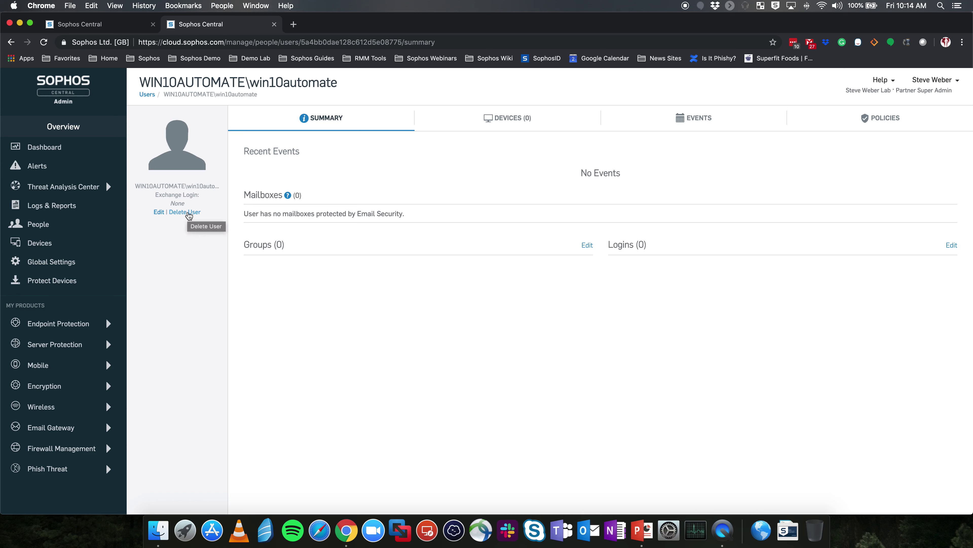
click(147, 95)
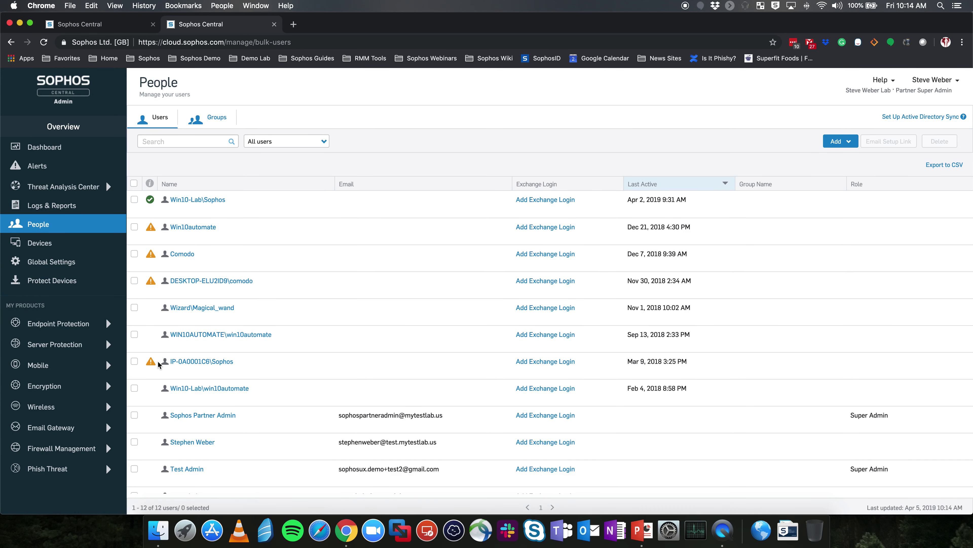
Delete the users WIN10AUTOMATE\win10automate and Win10-Lab\win10automate together, and open the Win10automate user
click(134, 335)
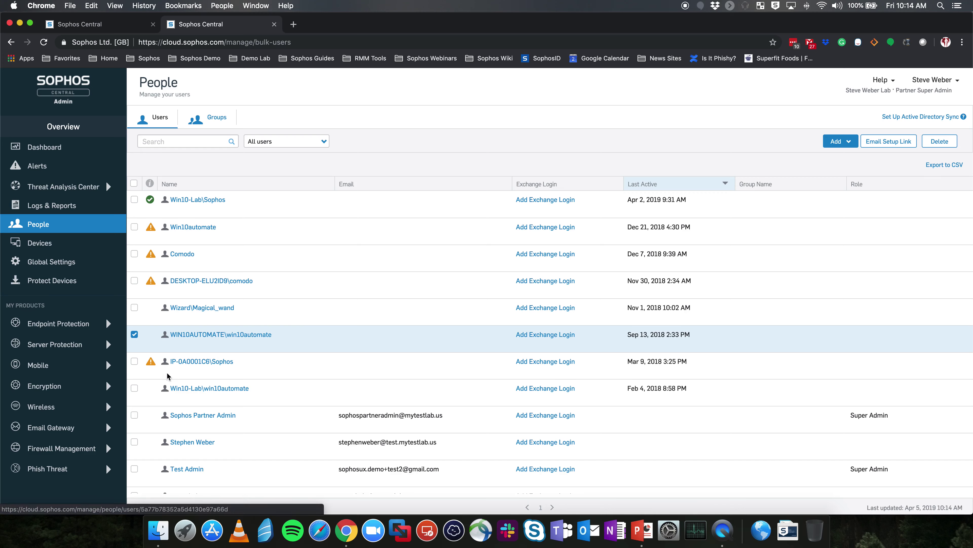
click(135, 388)
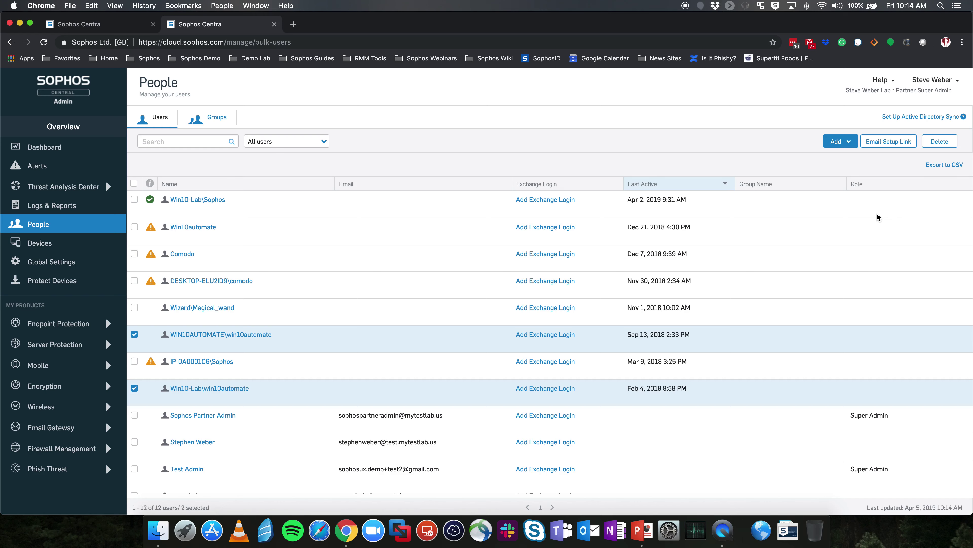
click(940, 142)
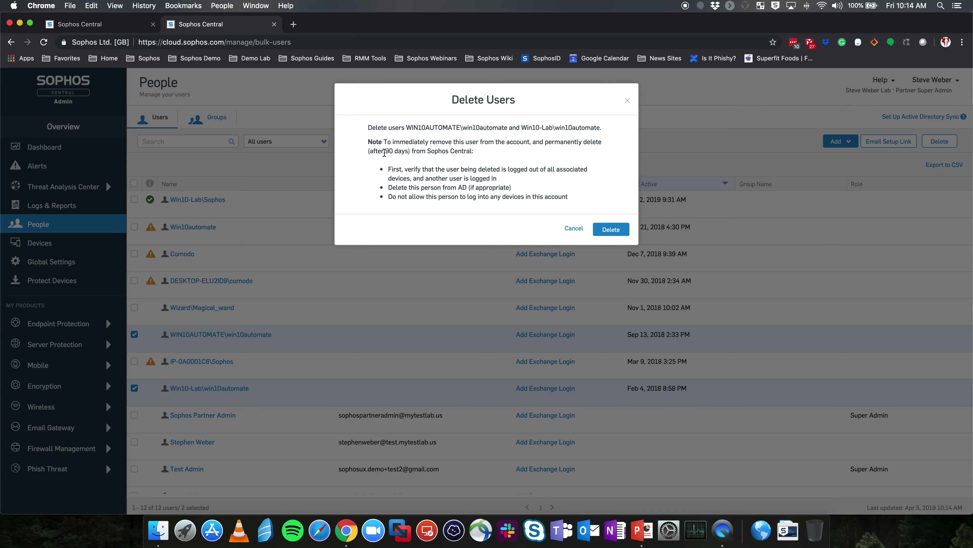
click(616, 231)
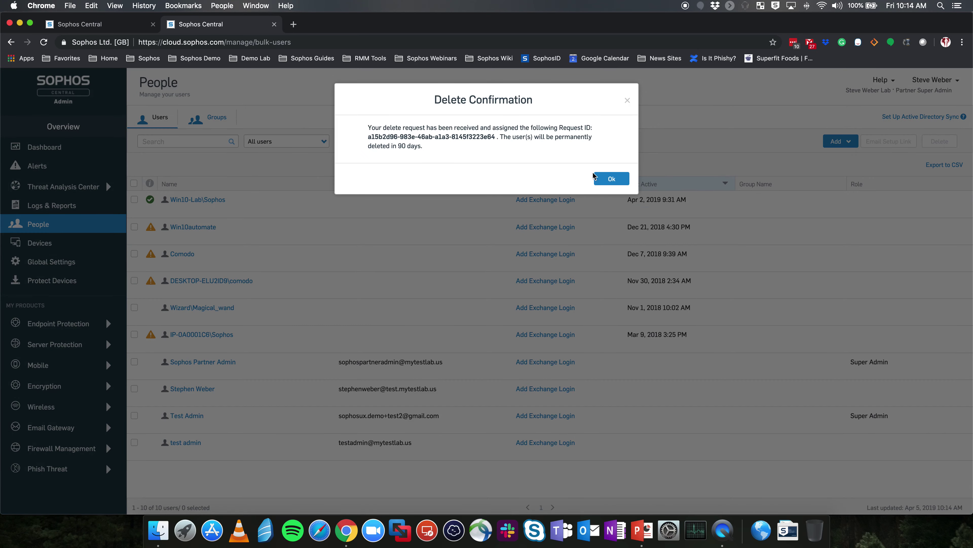
click(612, 178)
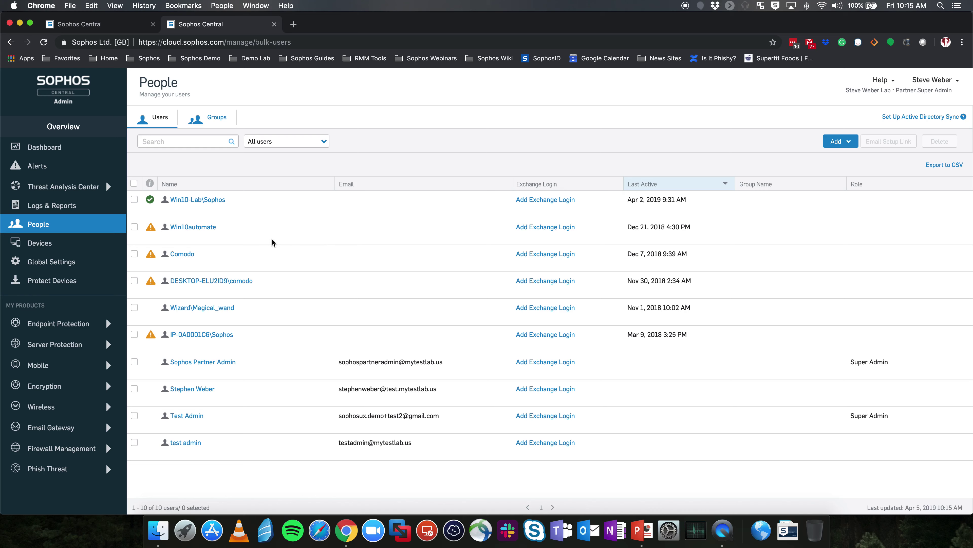
click(207, 227)
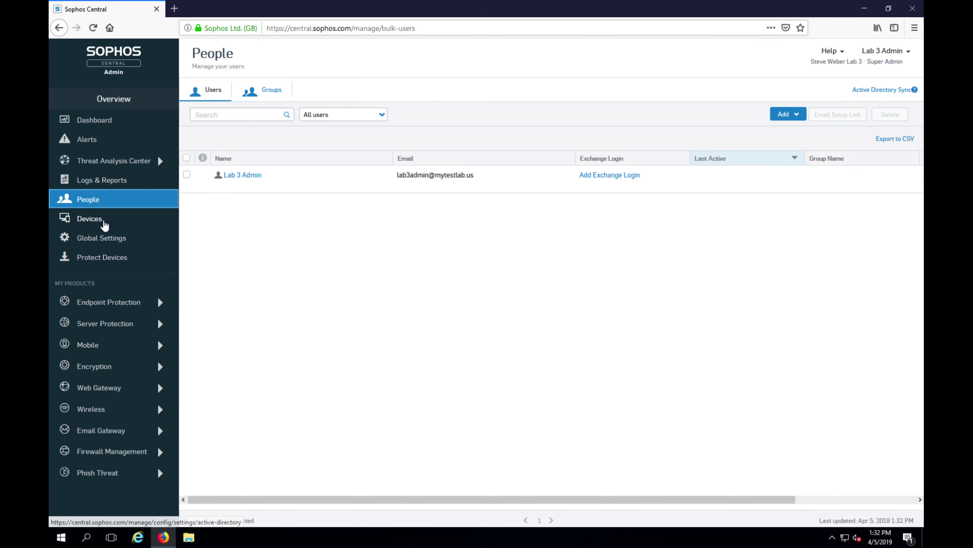
Download the Active Directory sync installer SophosCloudADSyncSetup.3.1.11.0.msi from the AD Sync settings and save the file
click(107, 239)
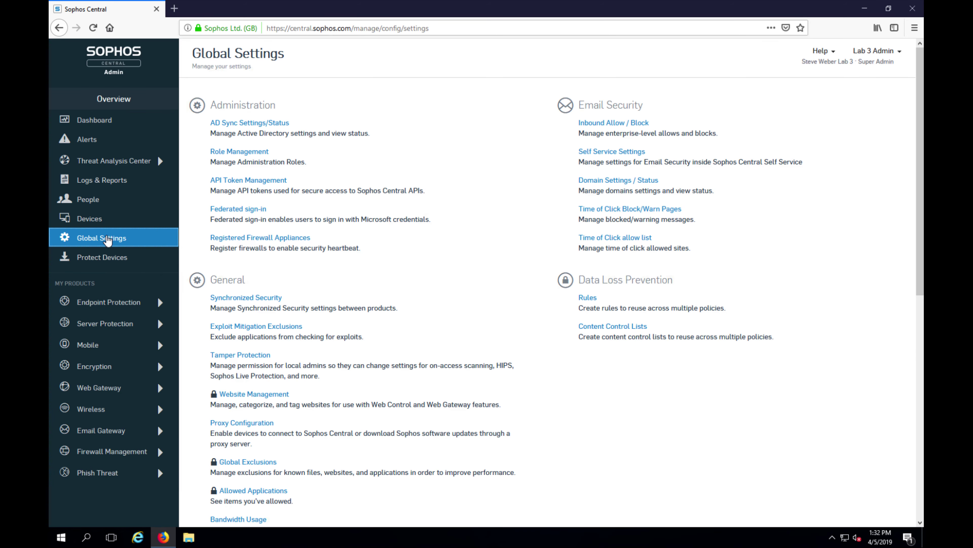
click(236, 123)
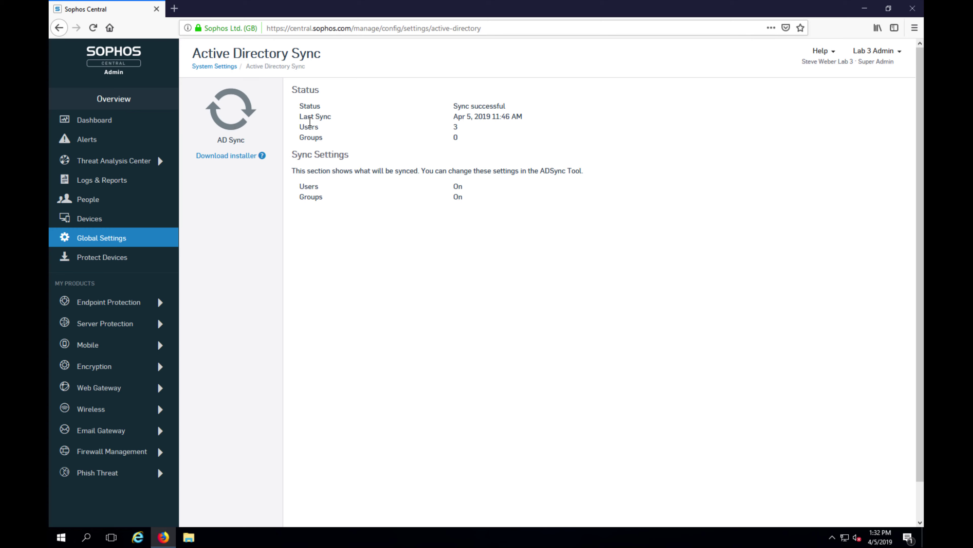
click(226, 157)
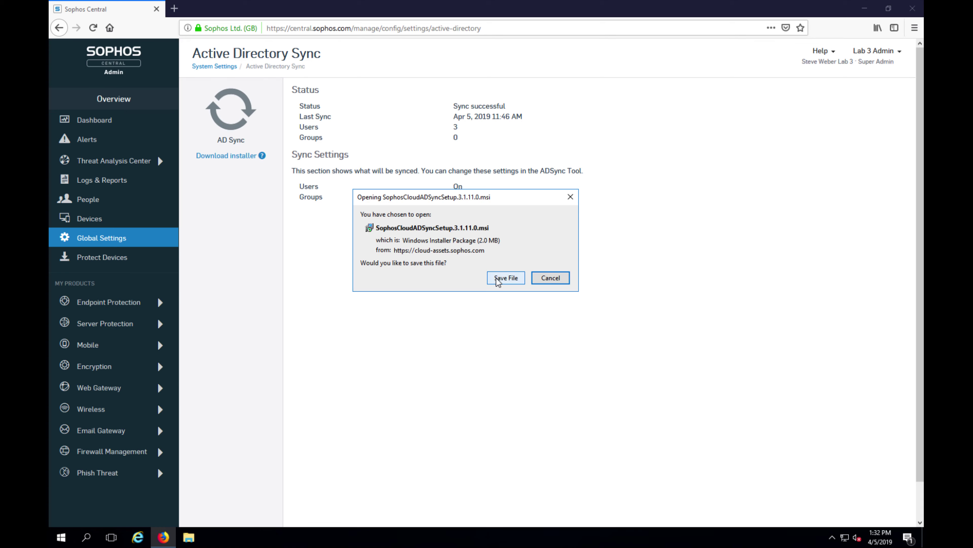
click(506, 278)
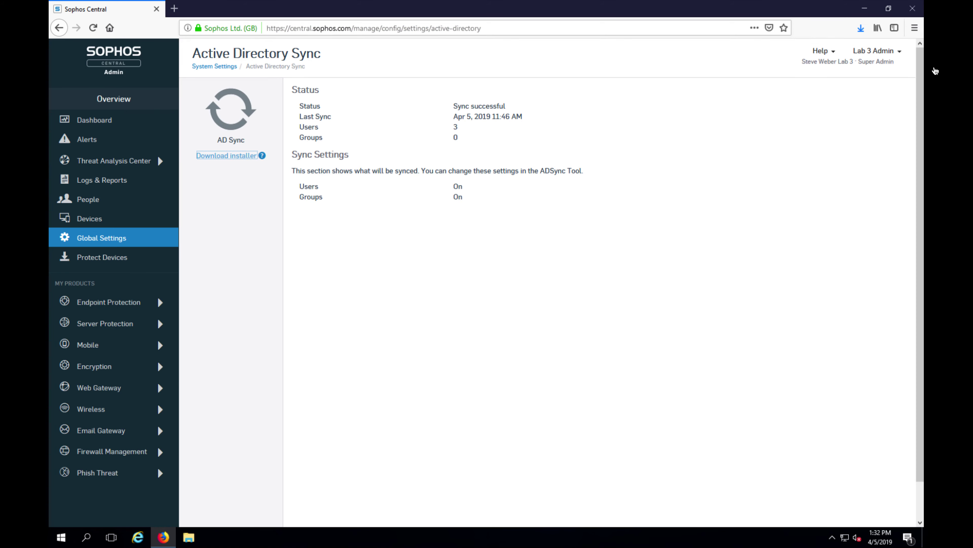
Switch to File Explorer and run the installer SophosCloudADSyncSetup.3.1.11.0.msi from the Downloads folder, approving the security prompt
click(866, 10)
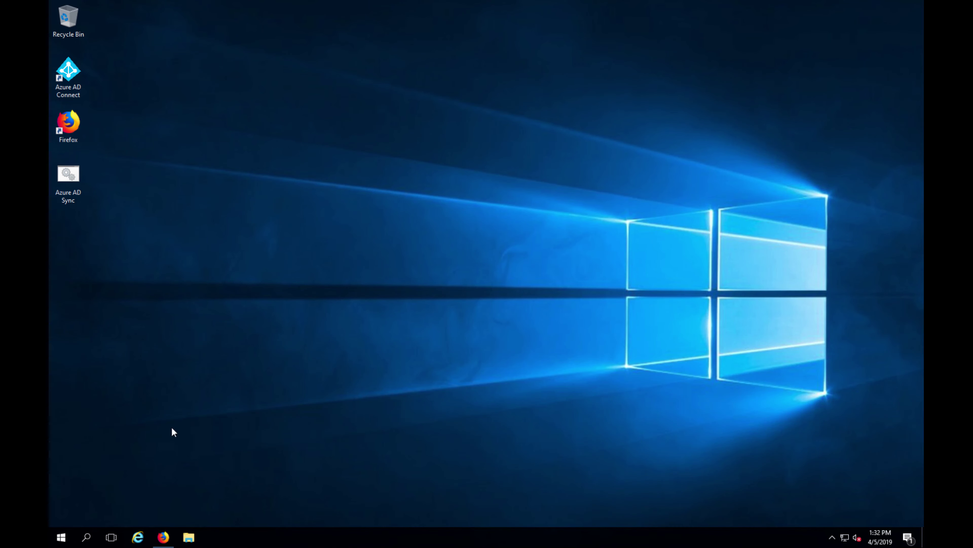
click(189, 537)
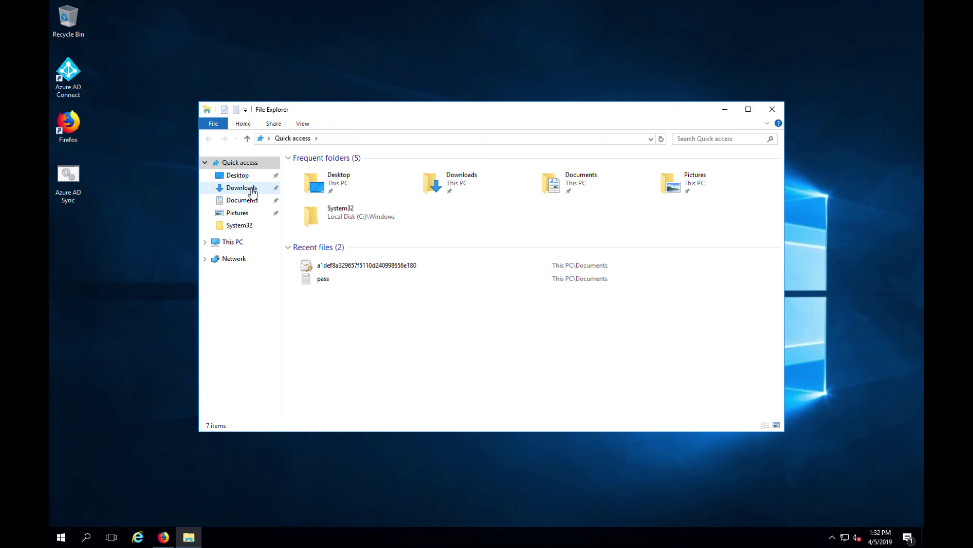
click(251, 188)
double_click(318, 171)
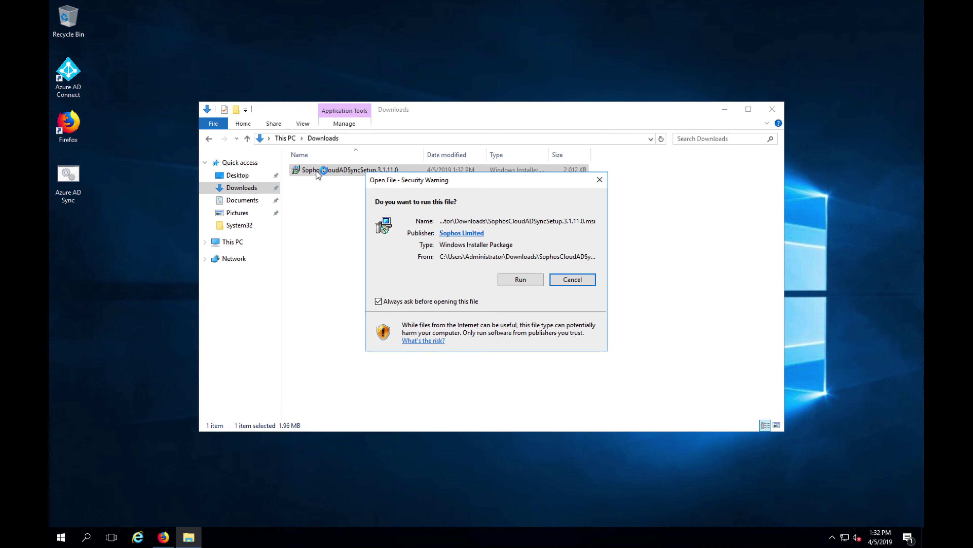
click(517, 282)
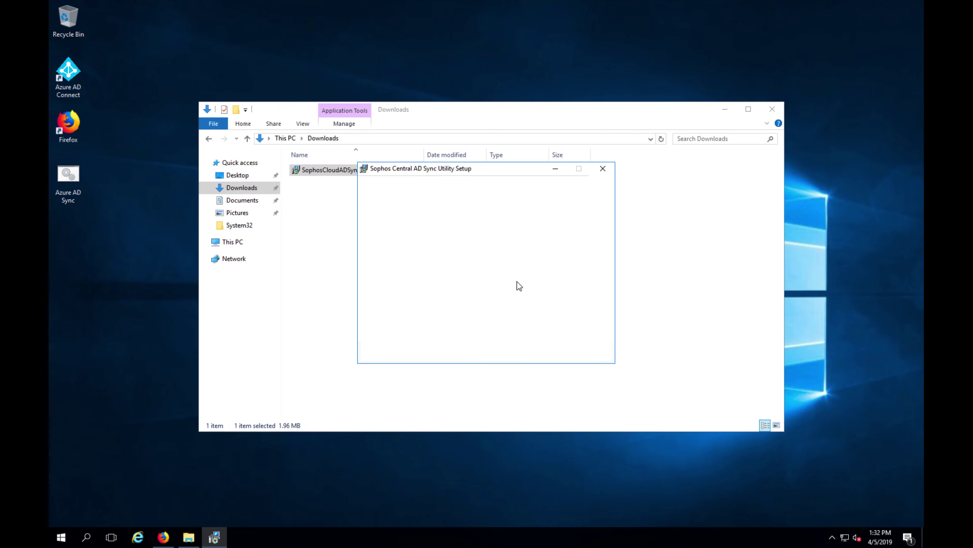
Accept the license agreement, install the Sophos Central AD Sync Utility in the default destination folder, and finish setup with the utility launching
click(541, 349)
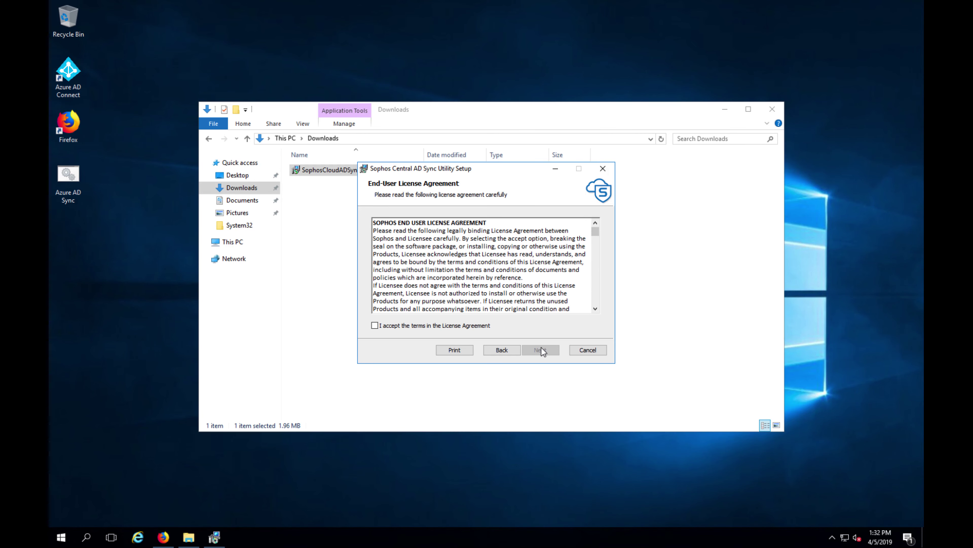
click(463, 326)
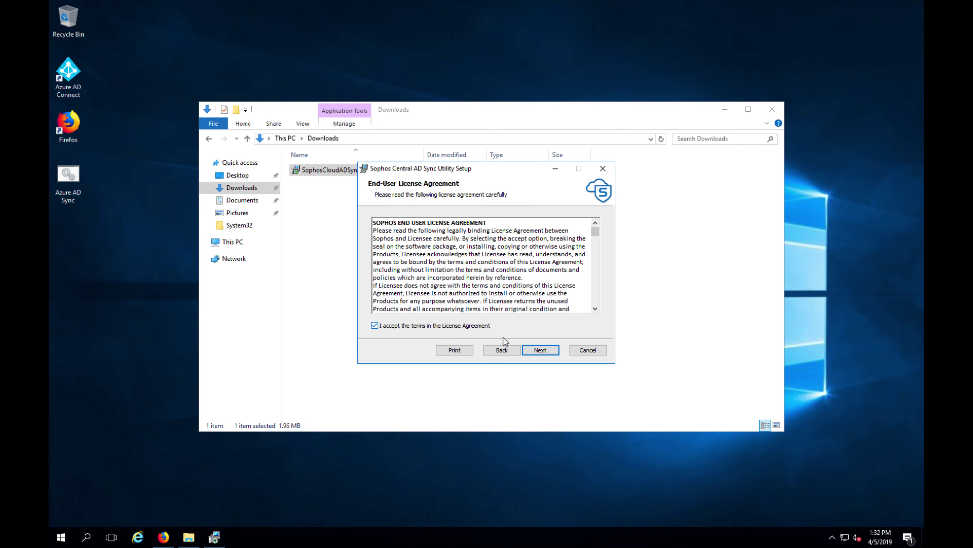
click(540, 350)
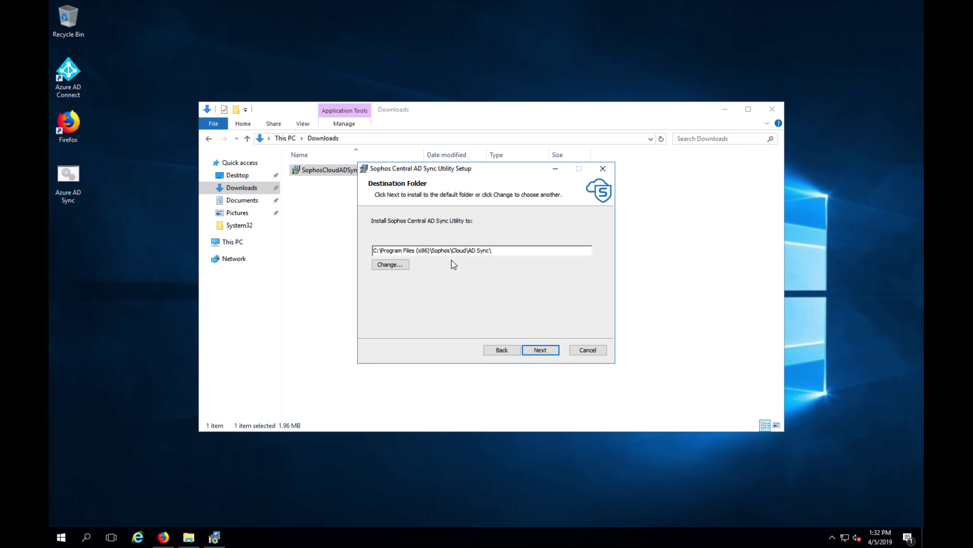
click(546, 350)
click(546, 349)
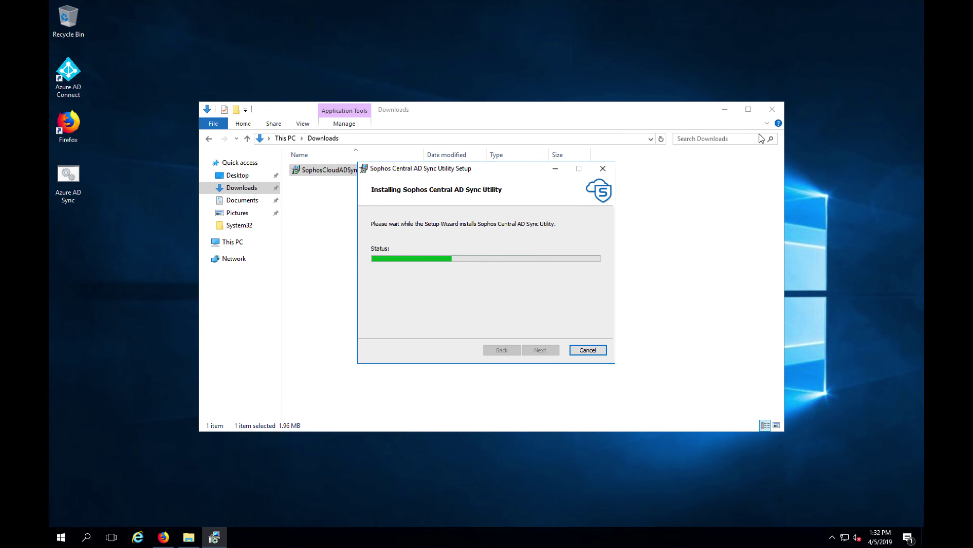
click(773, 109)
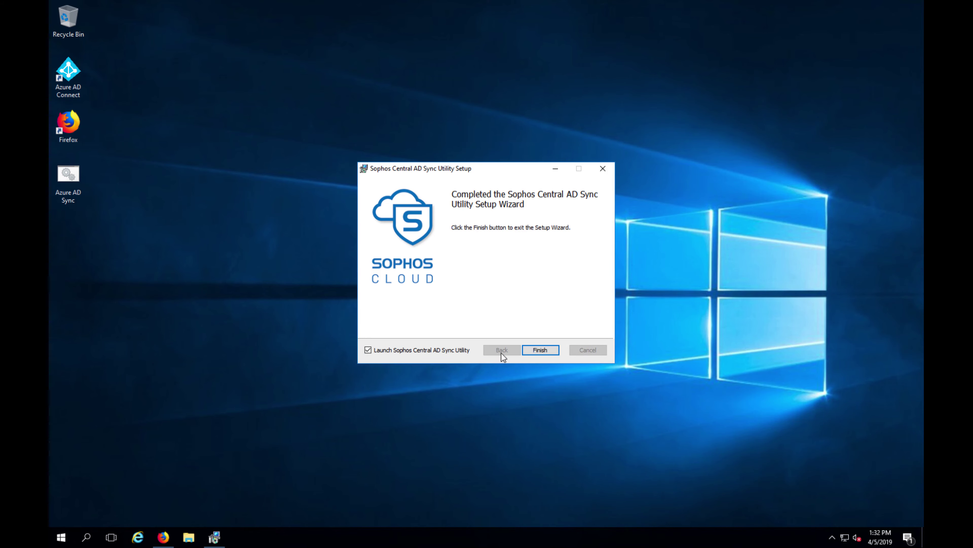
click(534, 351)
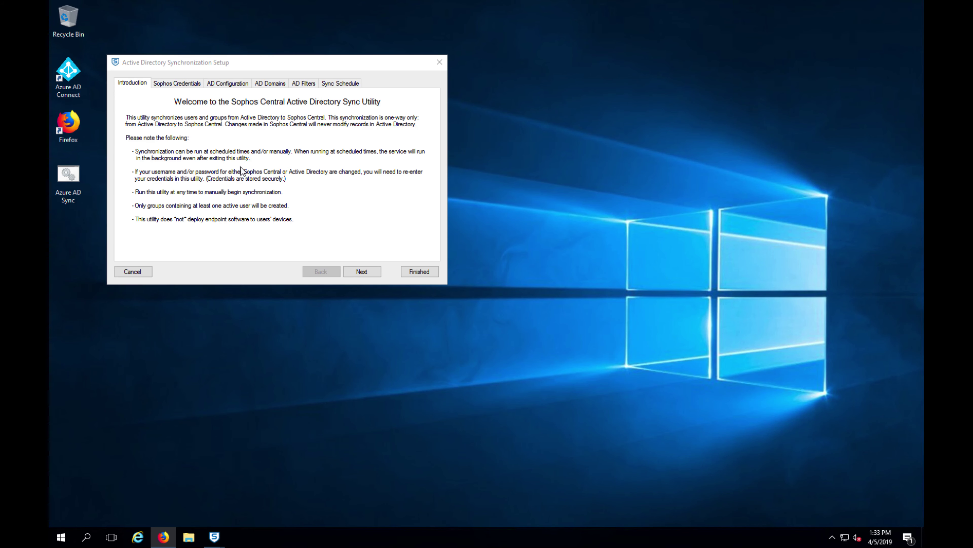
Provide the Sophos Central account's email and password, and configure Active Directory access without SSL on port 389 as mytestlab\administrator with its password
click(361, 275)
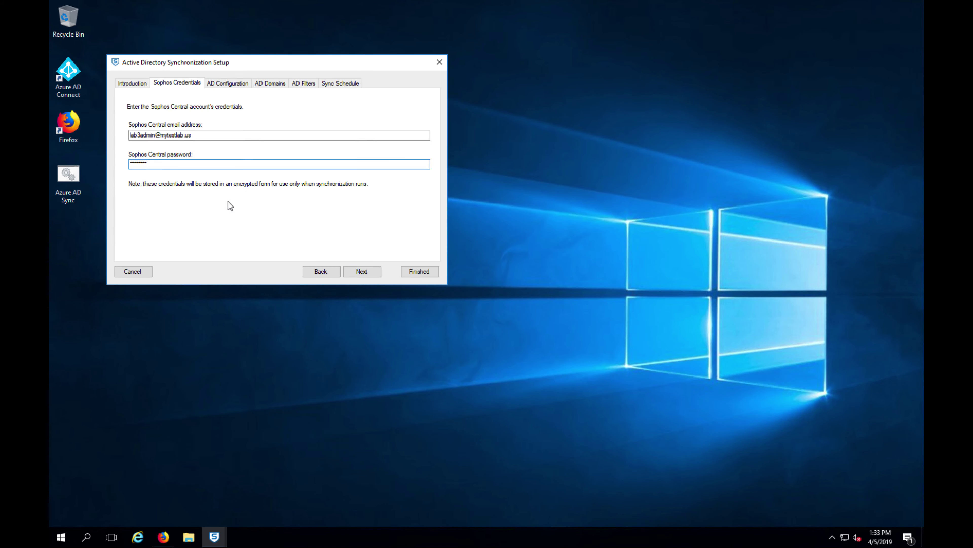
click(356, 272)
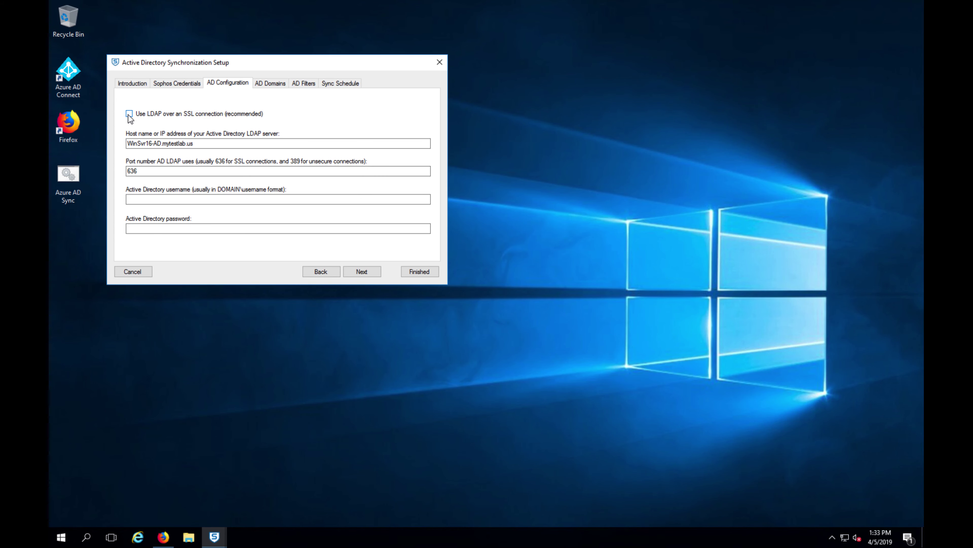
click(142, 171)
drag(144, 171, 109, 176)
text(389)
click(164, 198)
text(mytestlab\administrator)
key(Tab)
text(**********)
click(365, 271)
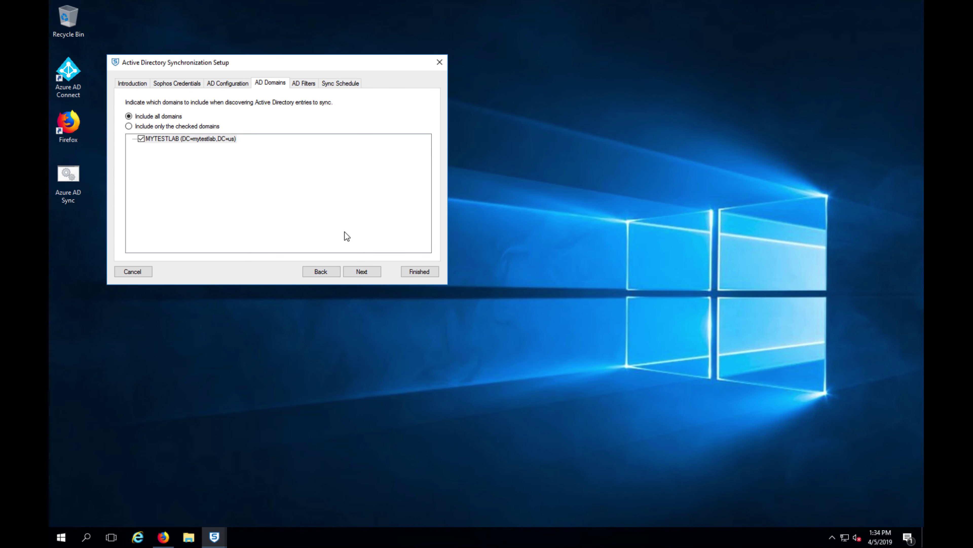
Keep all domains included and set the MYTESTLAB user discovery search base to OU="Lab Users",DC=mytestlab,DC=us
click(363, 271)
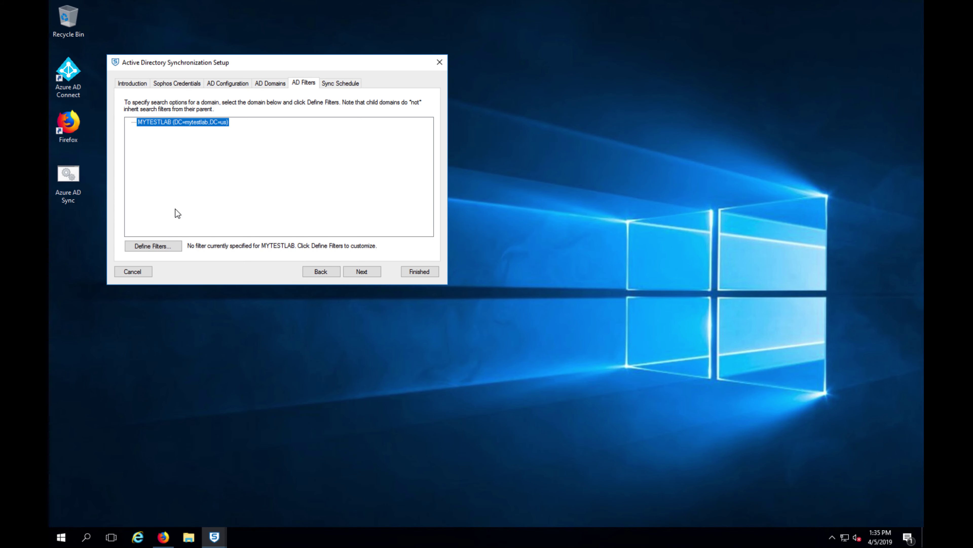
click(157, 245)
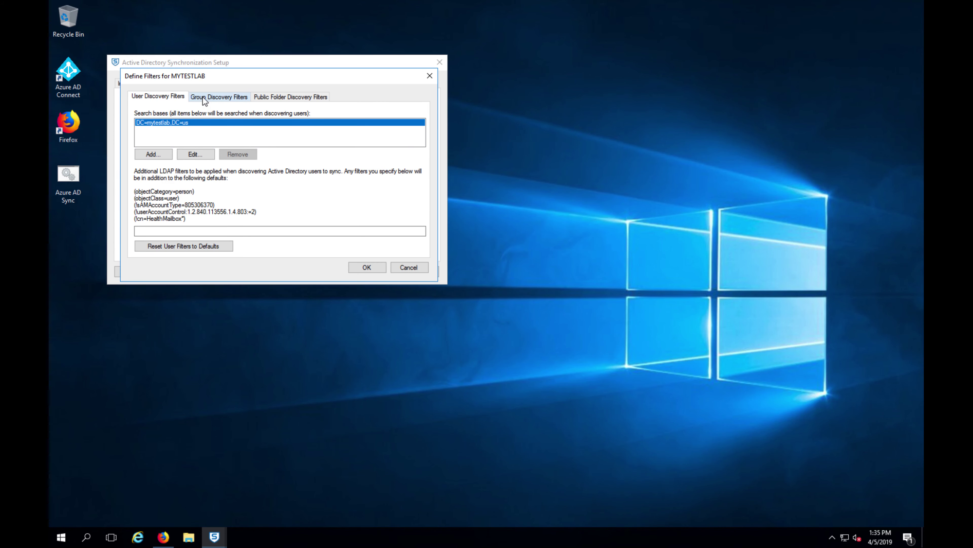
click(195, 154)
key(Home)
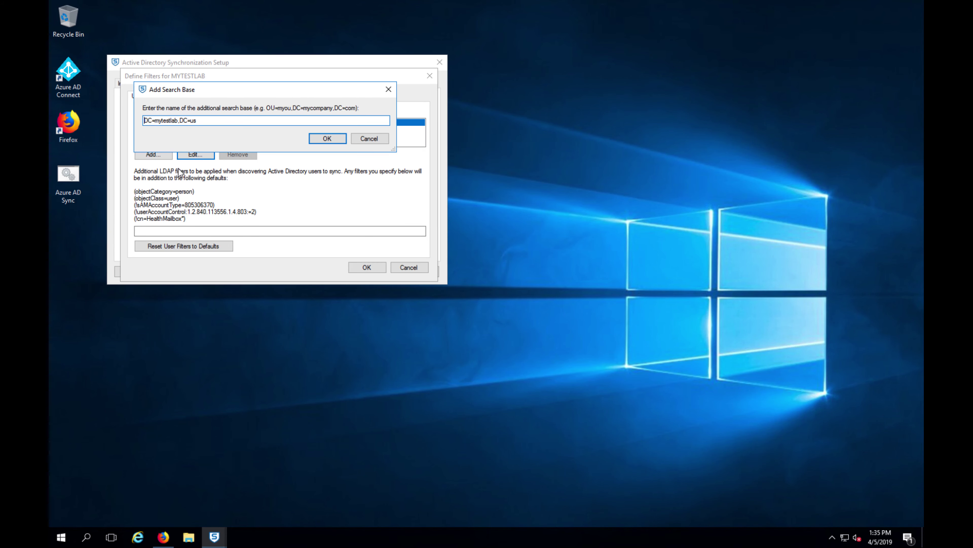
text(OU="Lab Users",)
click(327, 139)
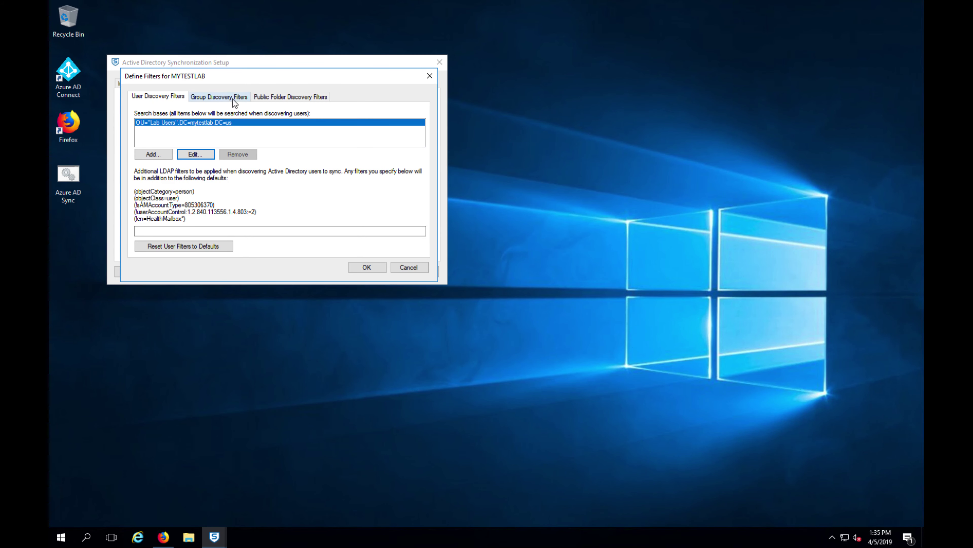
Set the MYTESTLAB group discovery search base to OU="Lab Groups",DC=mytestlab,DC=us and confirm the filters
click(220, 98)
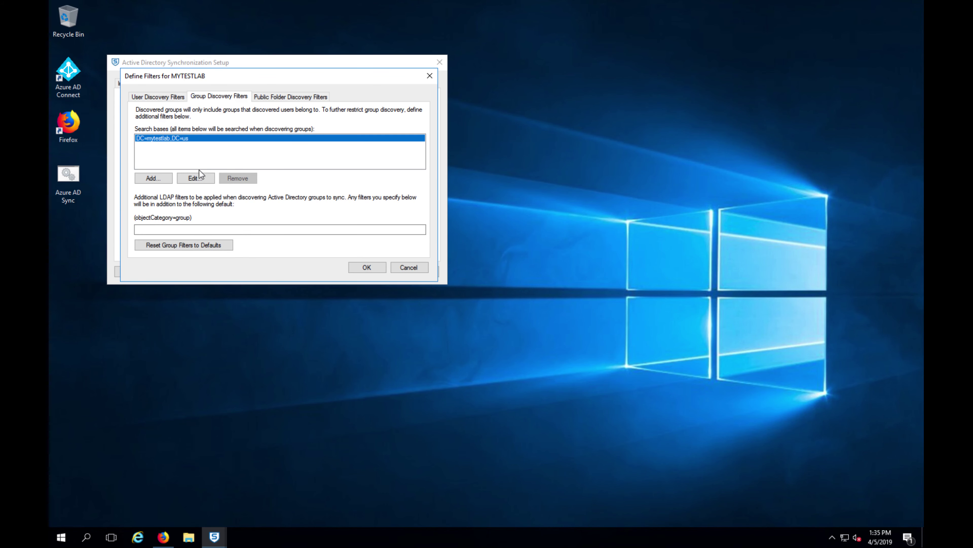
click(195, 179)
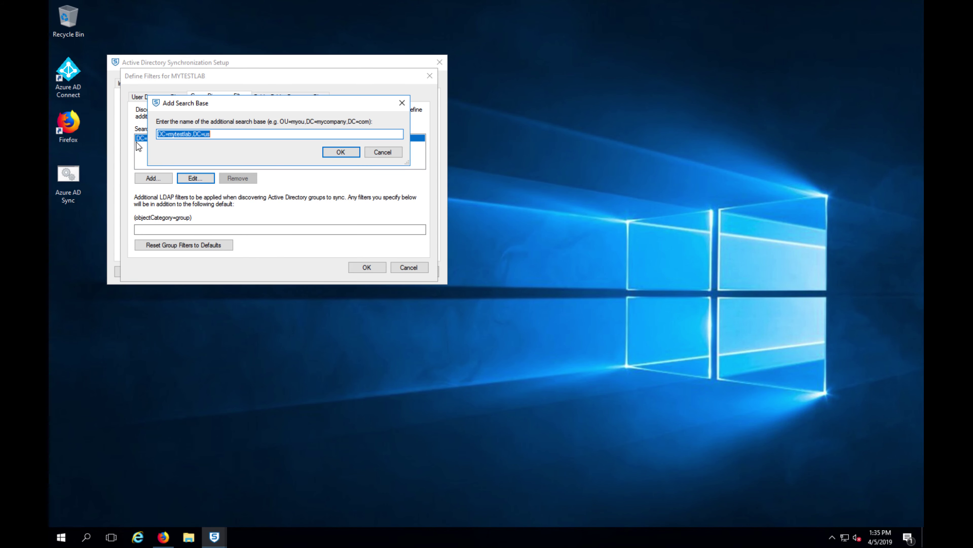
key(Home)
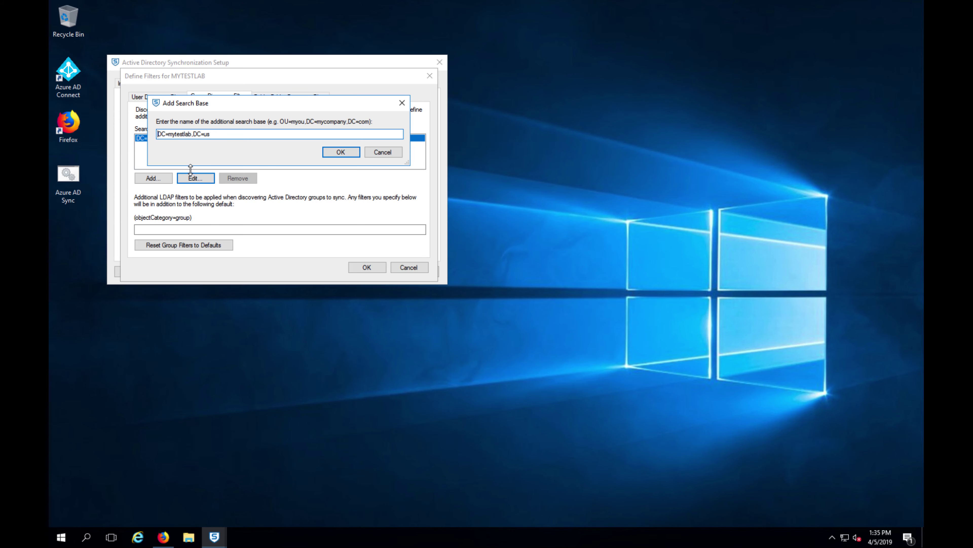
text(OU)
text(=)
text("Lab Group)
text(s)
text(",)
key(Return)
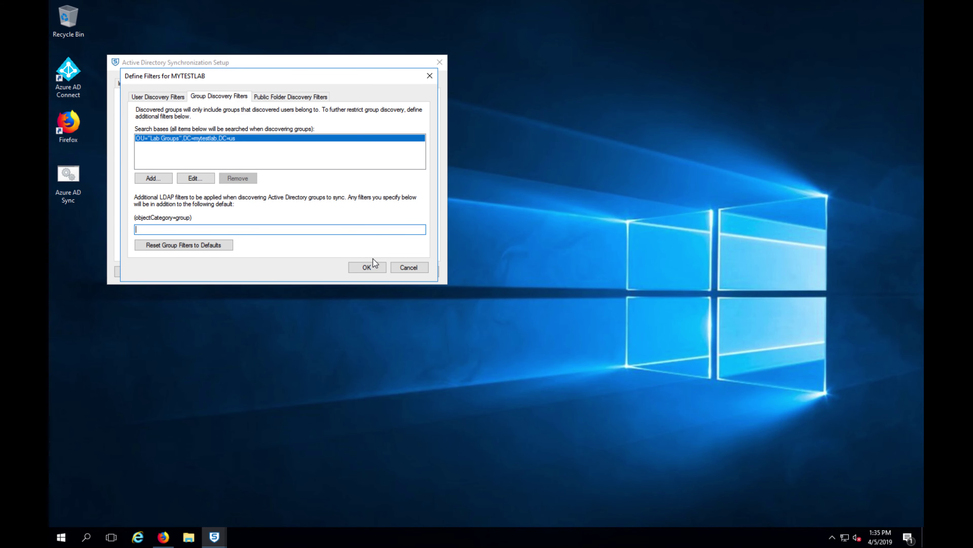
click(366, 265)
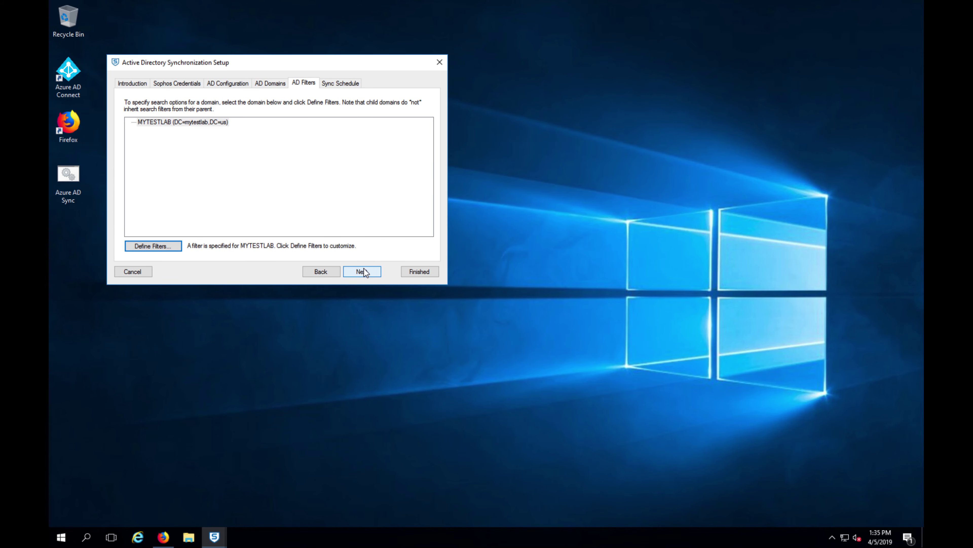
Schedule the sync to run twice a day, at 1:32:51 PM and 1:32:51 AM, and finish the synchronization setup
click(364, 268)
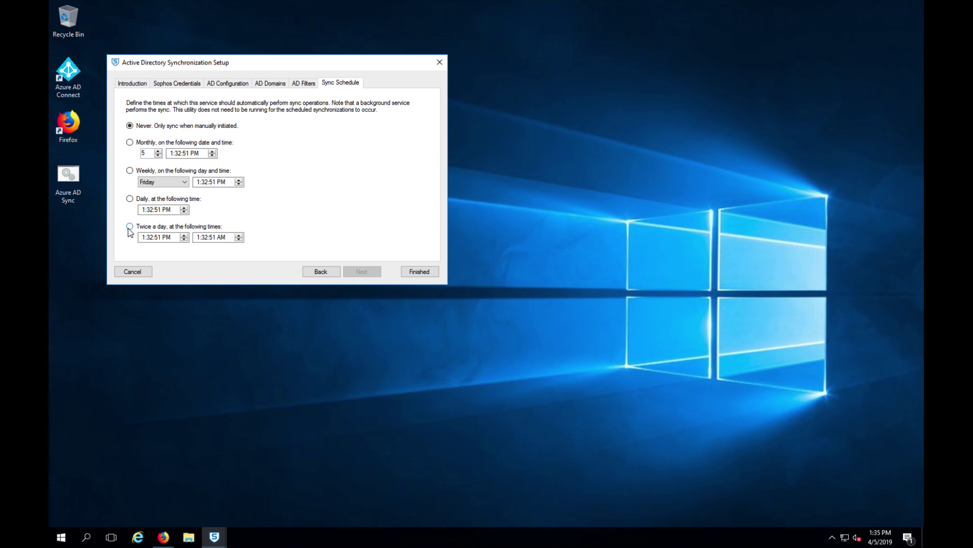
click(175, 228)
click(425, 270)
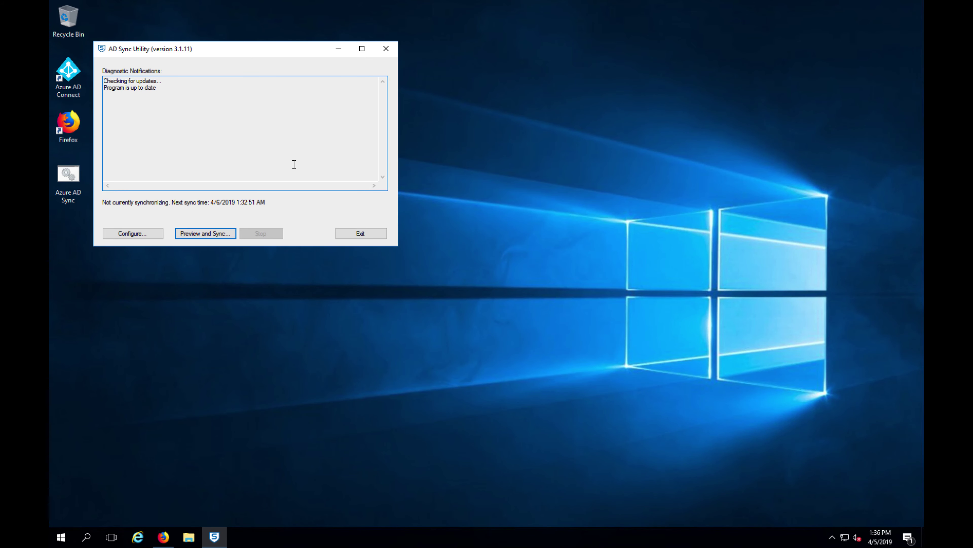
Preview the sync, review the pending users and groups to add, and approve the changes
click(195, 233)
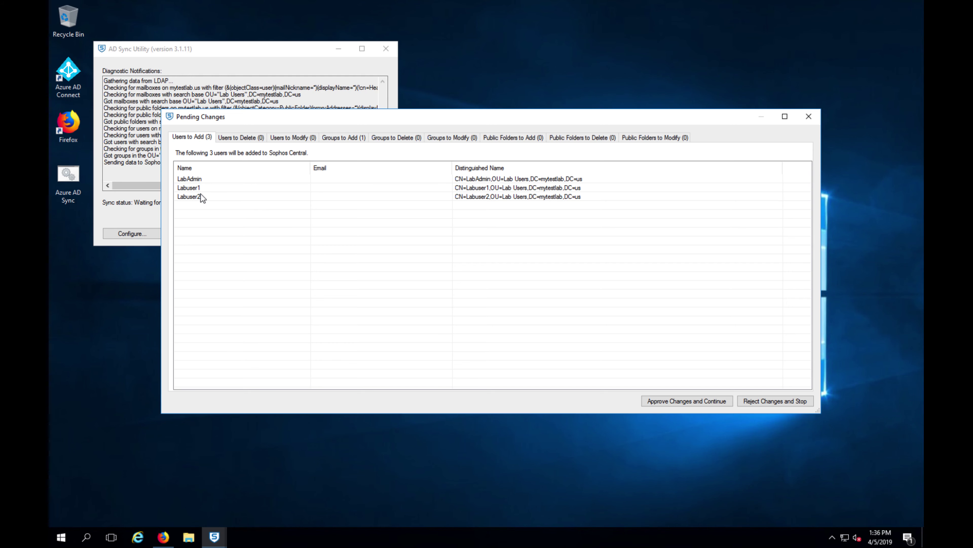
click(343, 139)
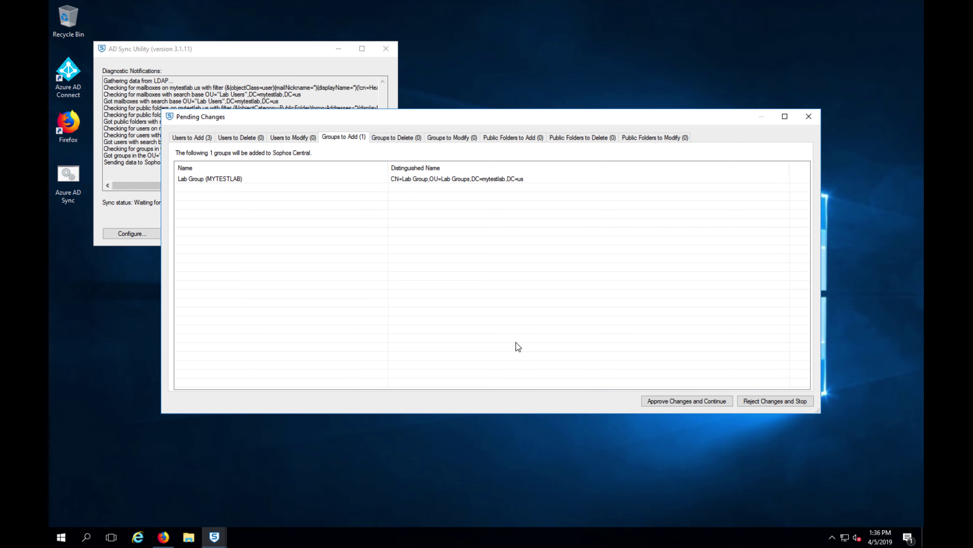
click(674, 403)
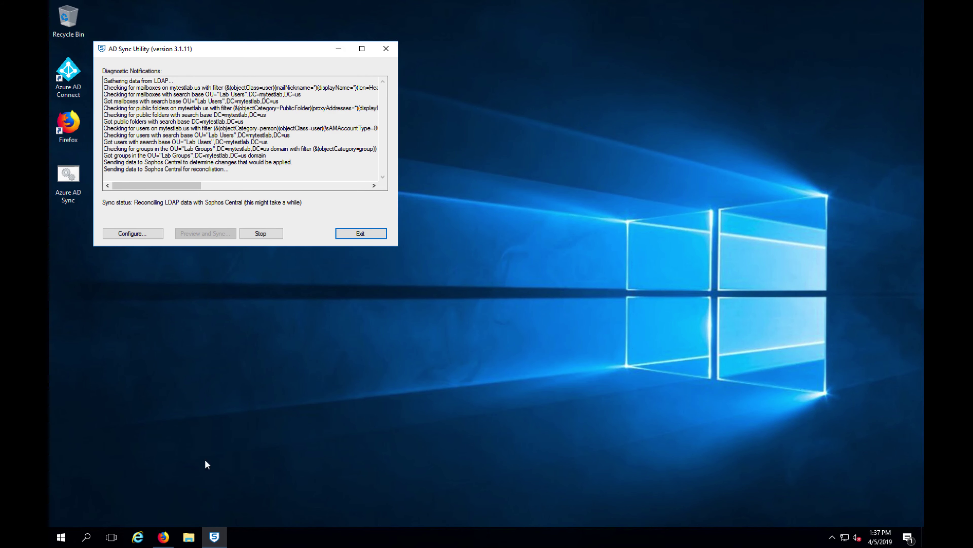
Switch to Sophos Central in Firefox and check the synced users and groups under People
click(162, 537)
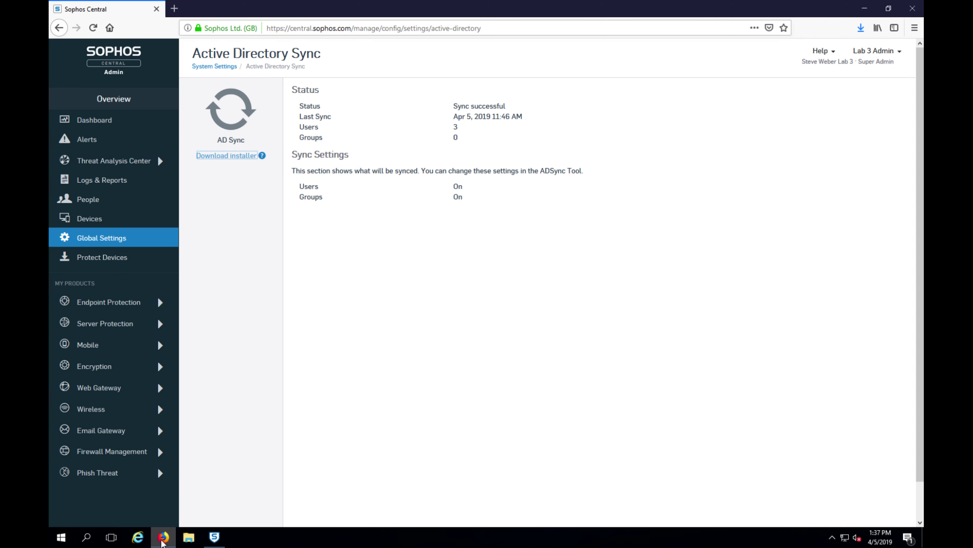
click(91, 201)
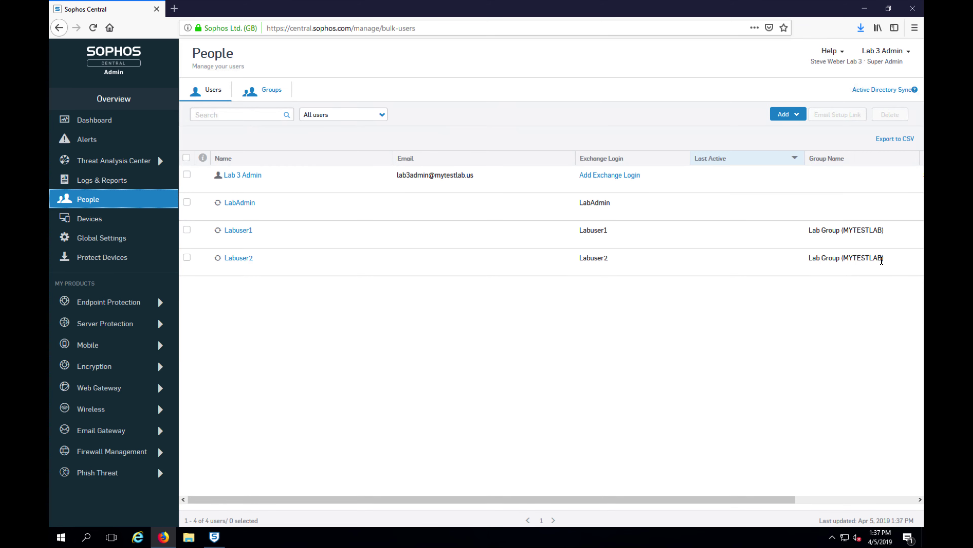
click(270, 91)
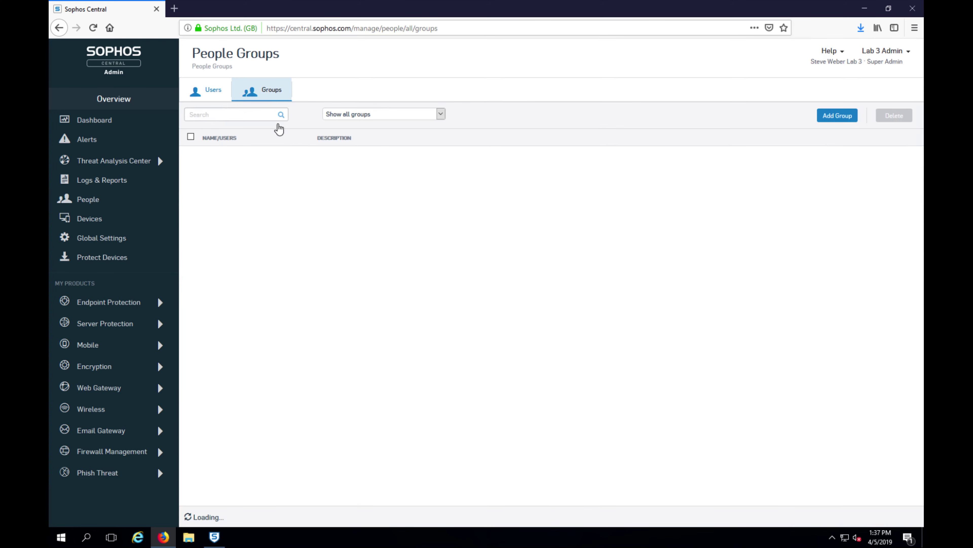